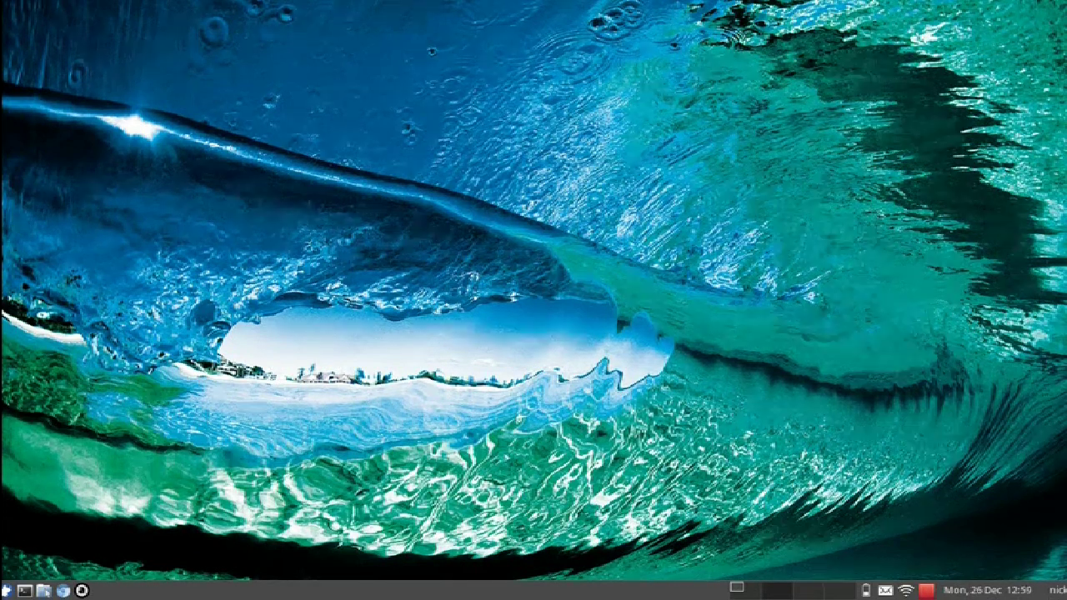
# - Open Window Manager Tweaks from the Settings Manager and view its Compositor tab
pyautogui.click(10, 590)
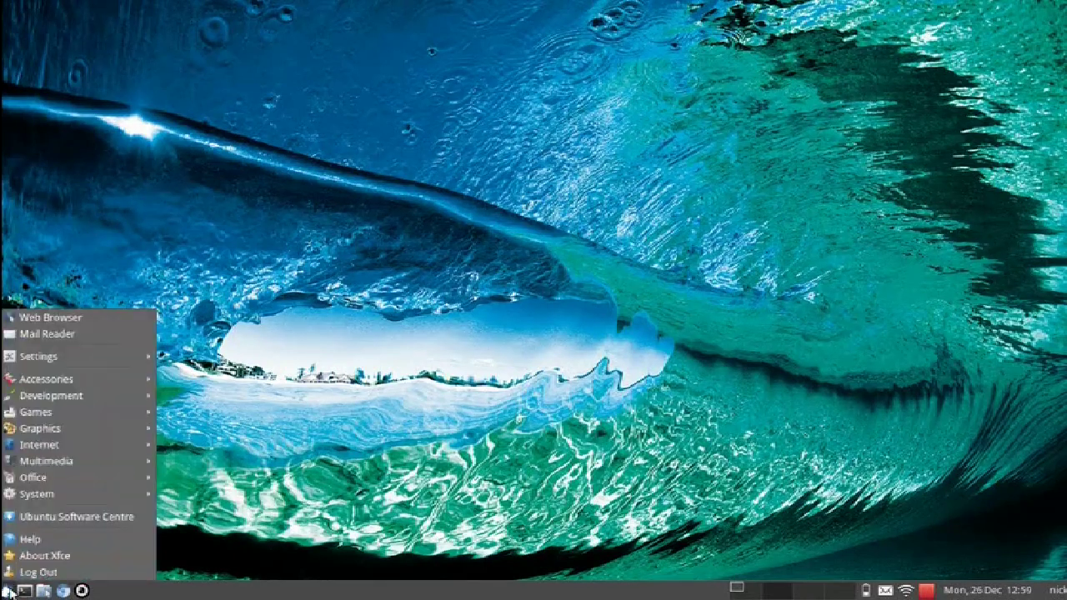
pyautogui.moveTo(75, 355)
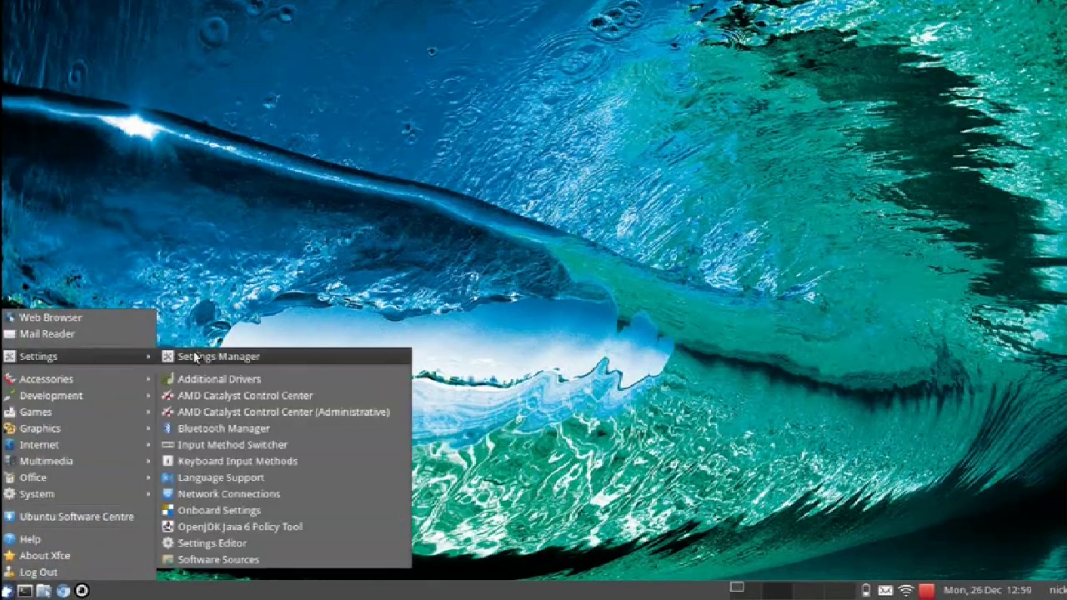
pyautogui.click(200, 358)
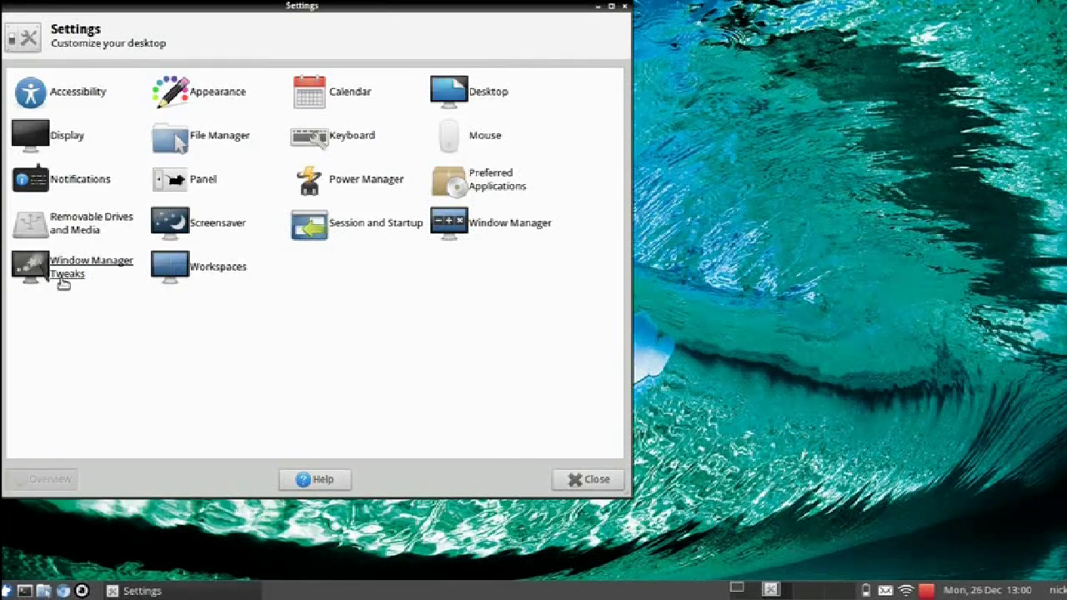
pyautogui.click(64, 273)
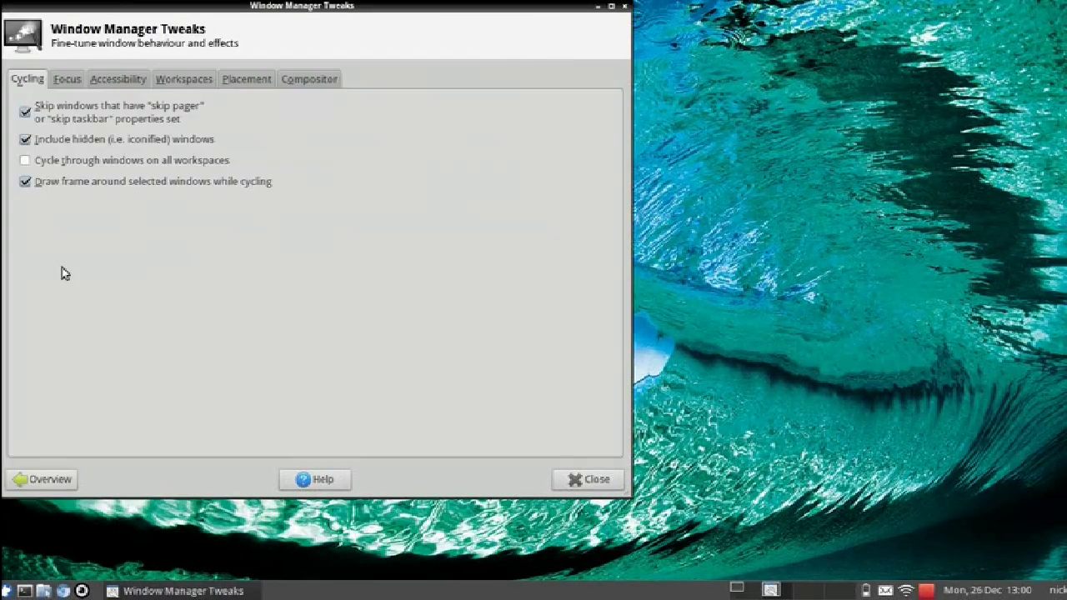
pyautogui.click(308, 83)
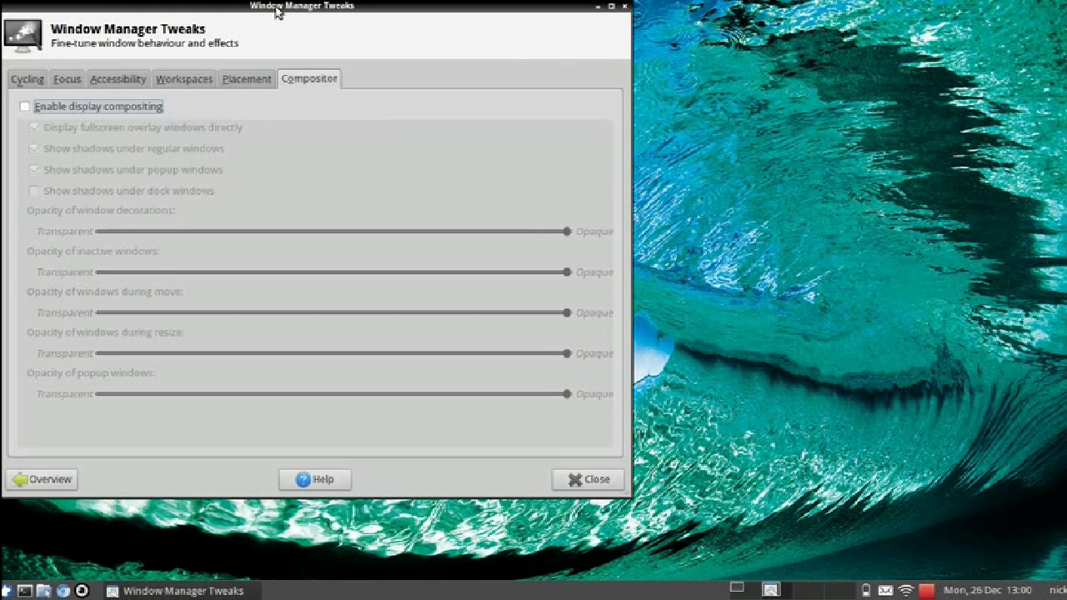
# - Flip between the Placement and Compositor tabs to confirm compositing is off, then return to the overview
pyautogui.moveTo(277, 12)
pyautogui.mouseDown()
pyautogui.moveTo(293, 23)
pyautogui.moveTo(276, 7)
pyautogui.mouseUp()
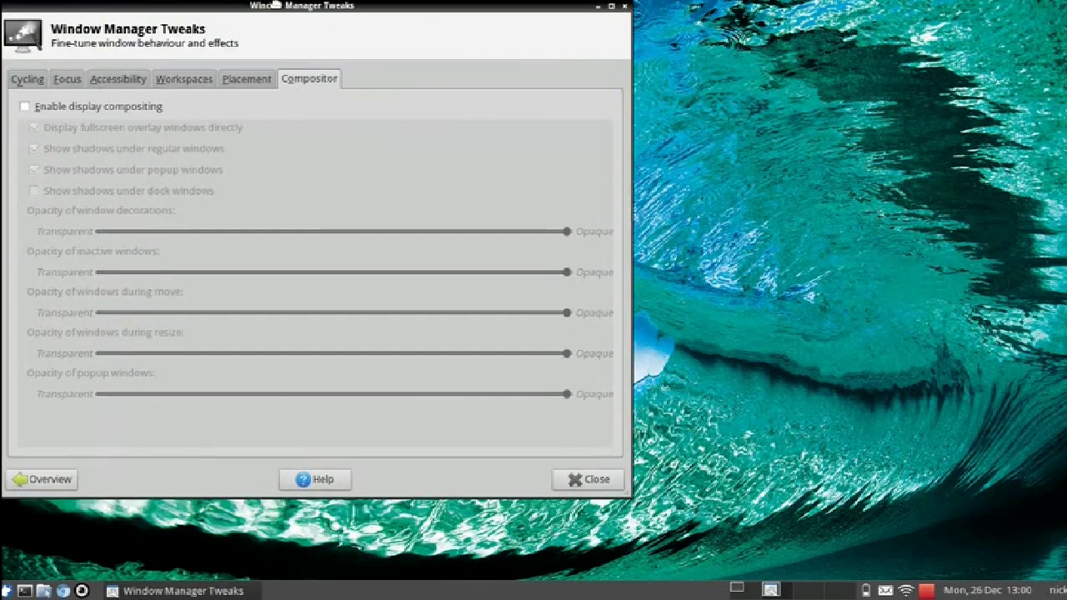
pyautogui.click(260, 80)
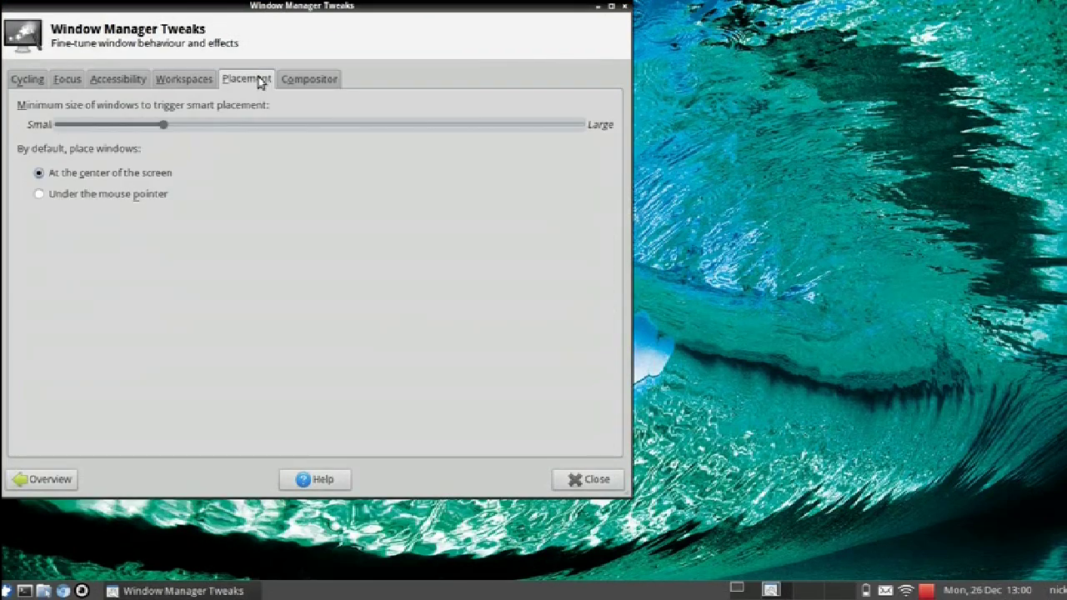
pyautogui.click(293, 83)
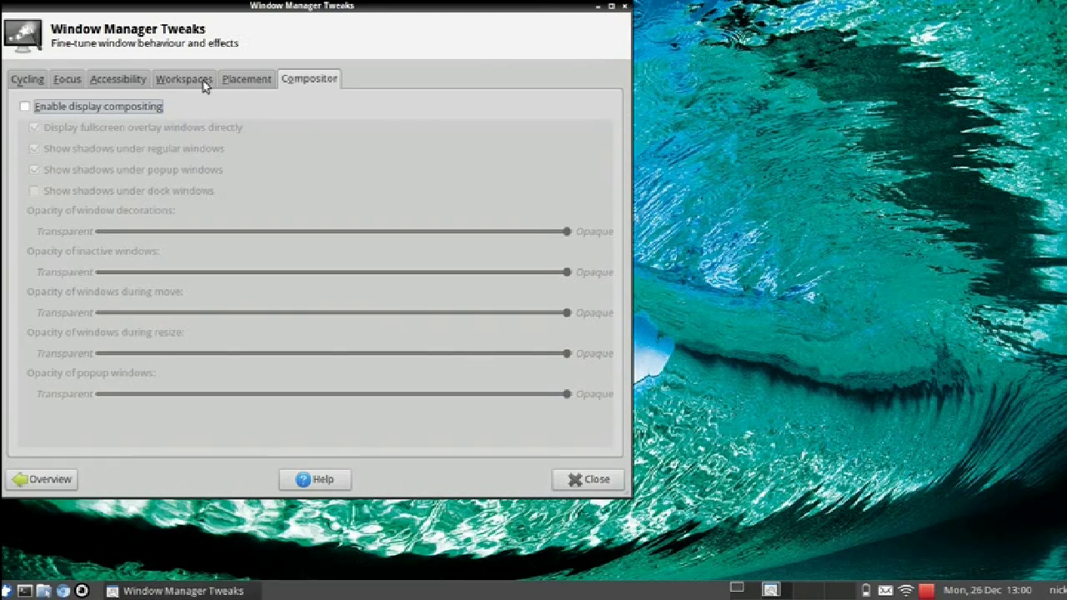
pyautogui.click(239, 84)
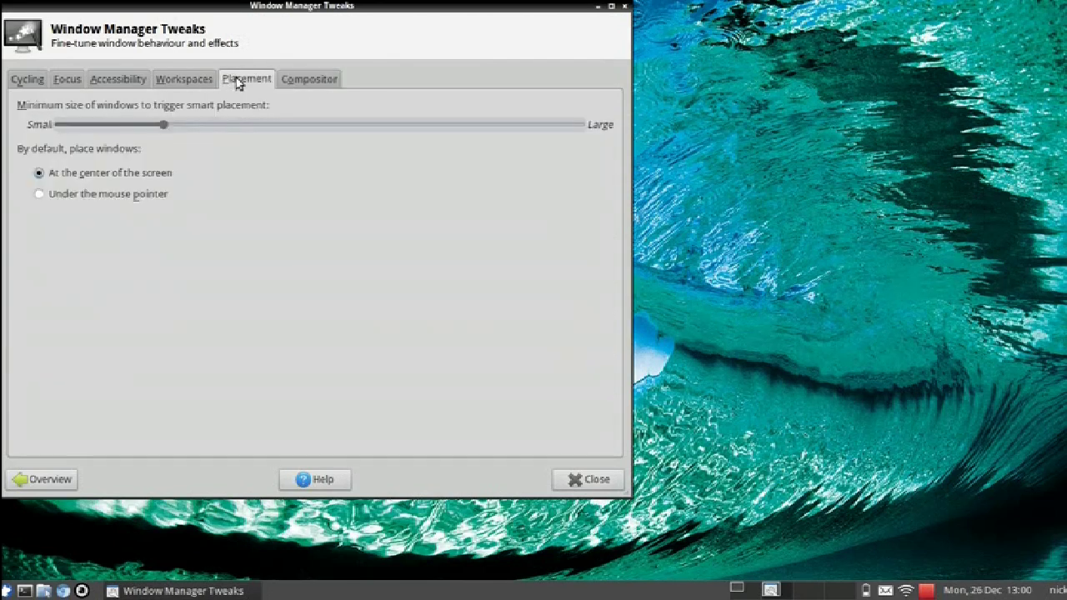
pyautogui.click(283, 80)
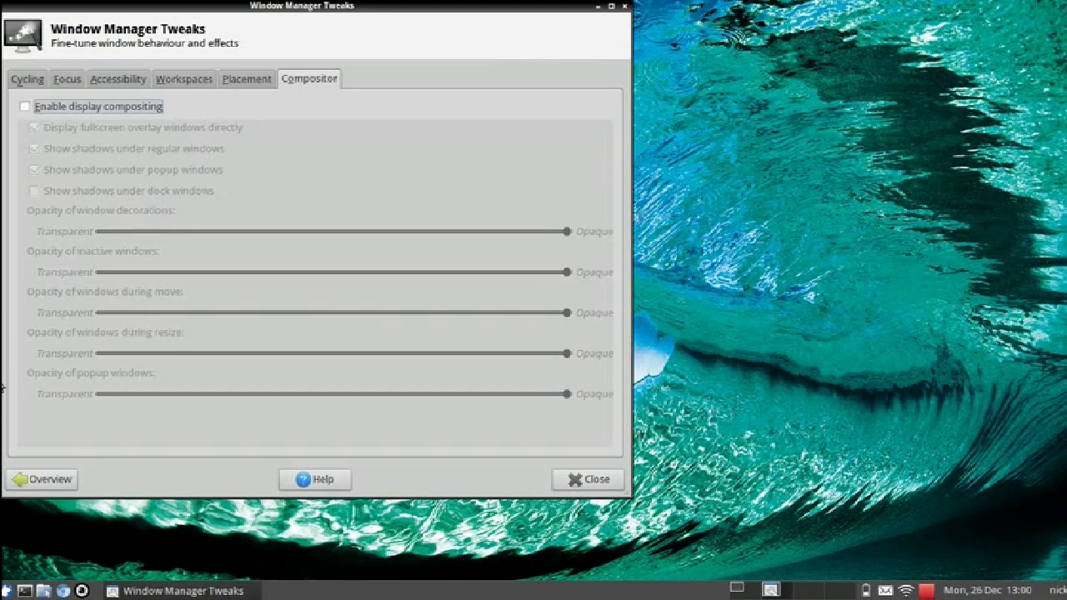
pyautogui.click(47, 477)
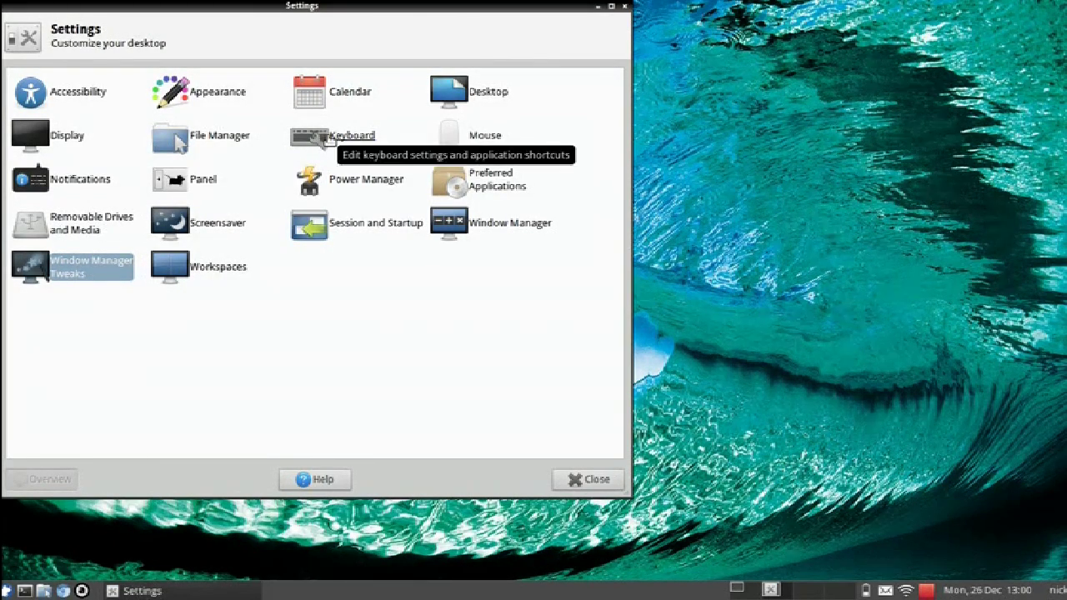
# - Show Keyboard Application Shortcuts with skippy-xd bound to F9, and open a second Settings Manager
pyautogui.click(328, 137)
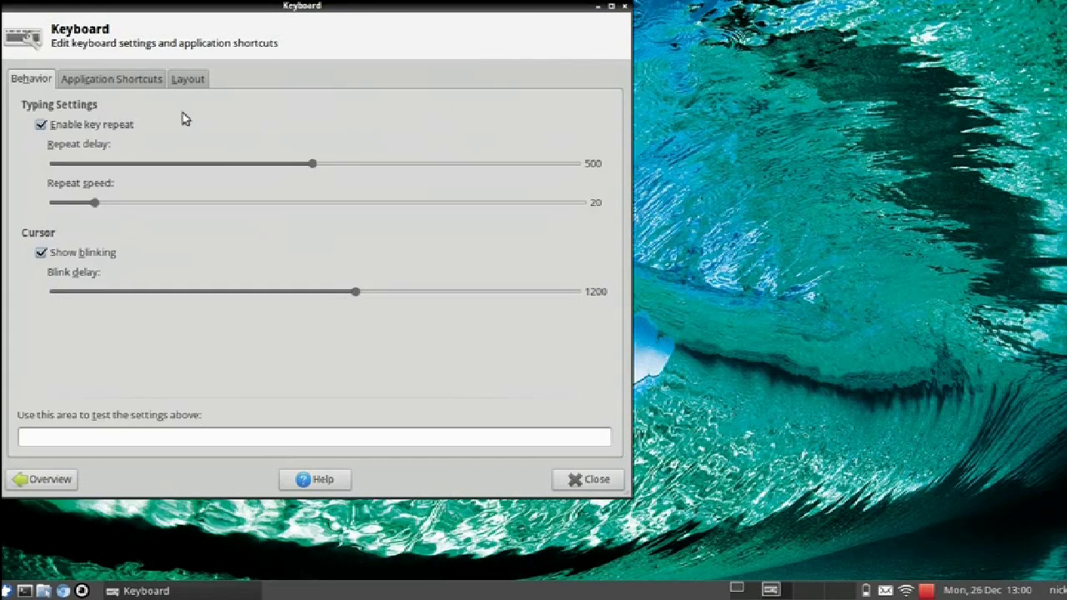
pyautogui.click(115, 83)
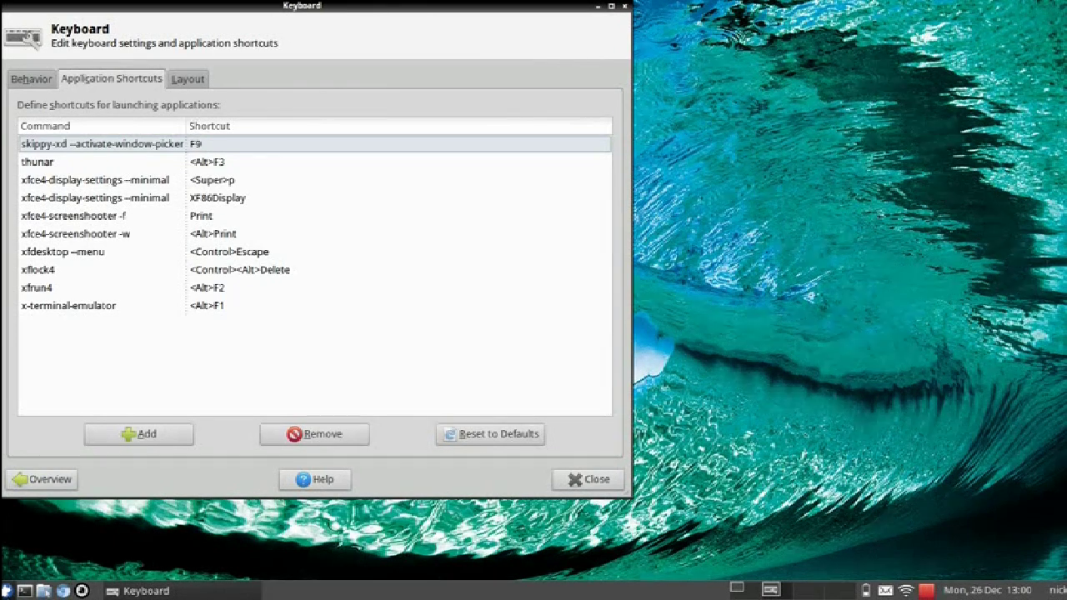
pyautogui.click(6, 591)
pyautogui.moveTo(75, 356)
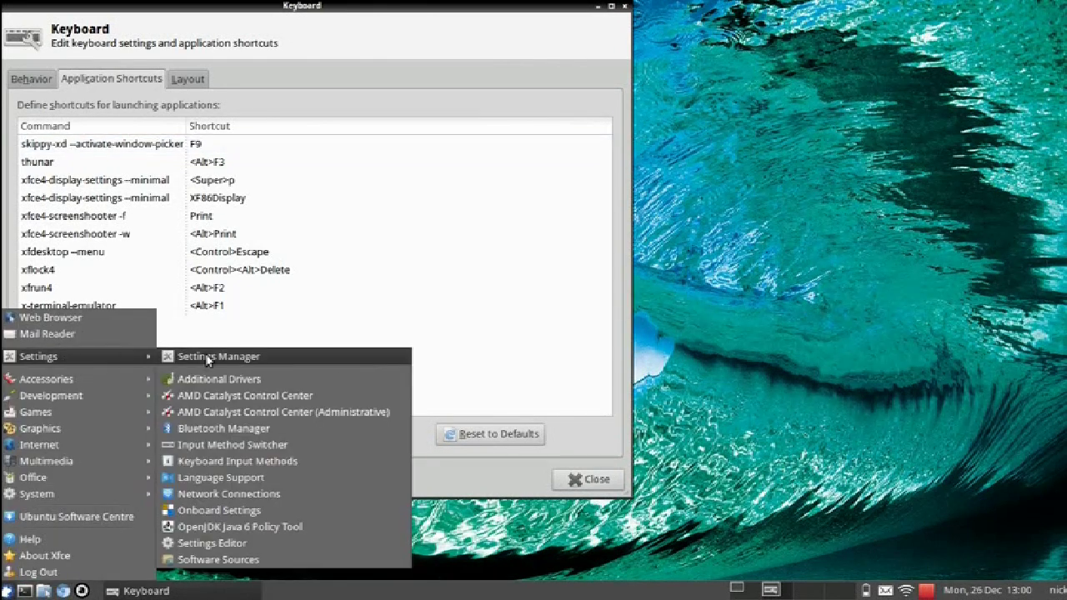
pyautogui.click(206, 356)
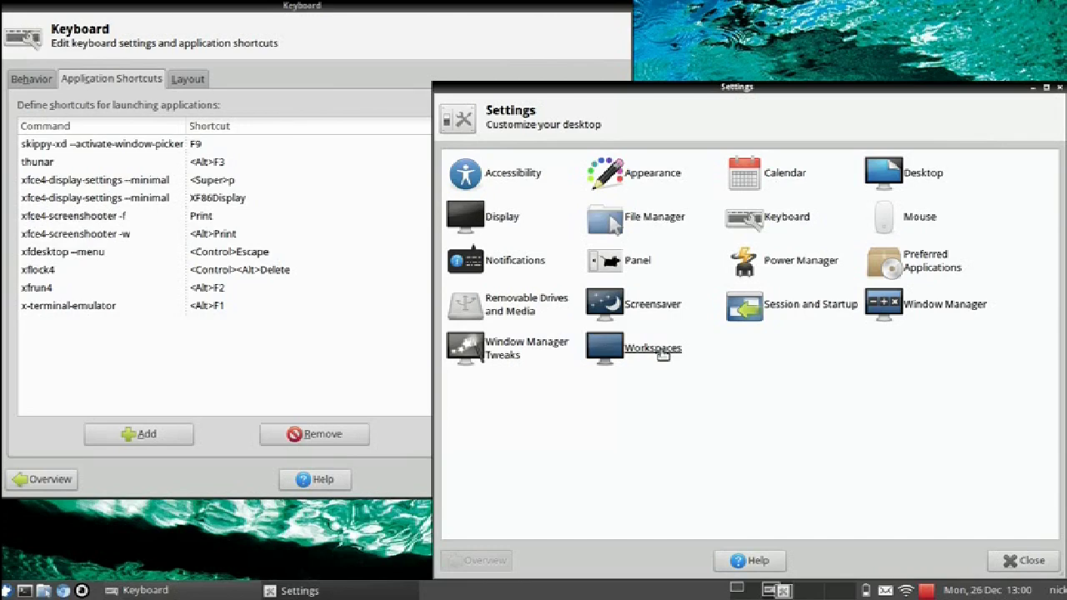
# - Inspect the skippy-xd entry's start-daemon command in Session and Startup's Application Autostart list
pyautogui.click(771, 311)
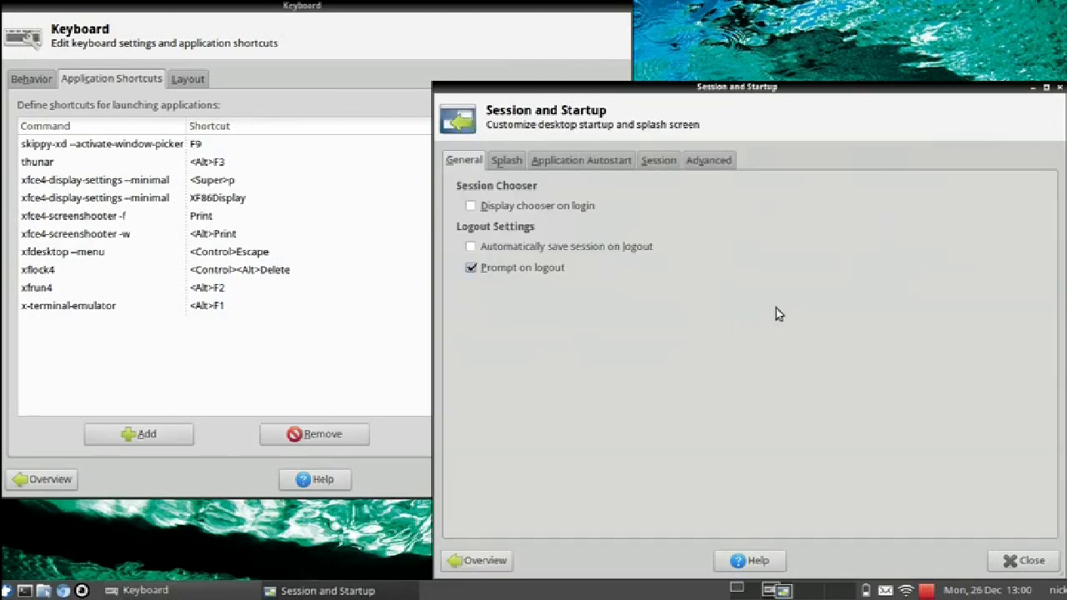
pyautogui.click(600, 165)
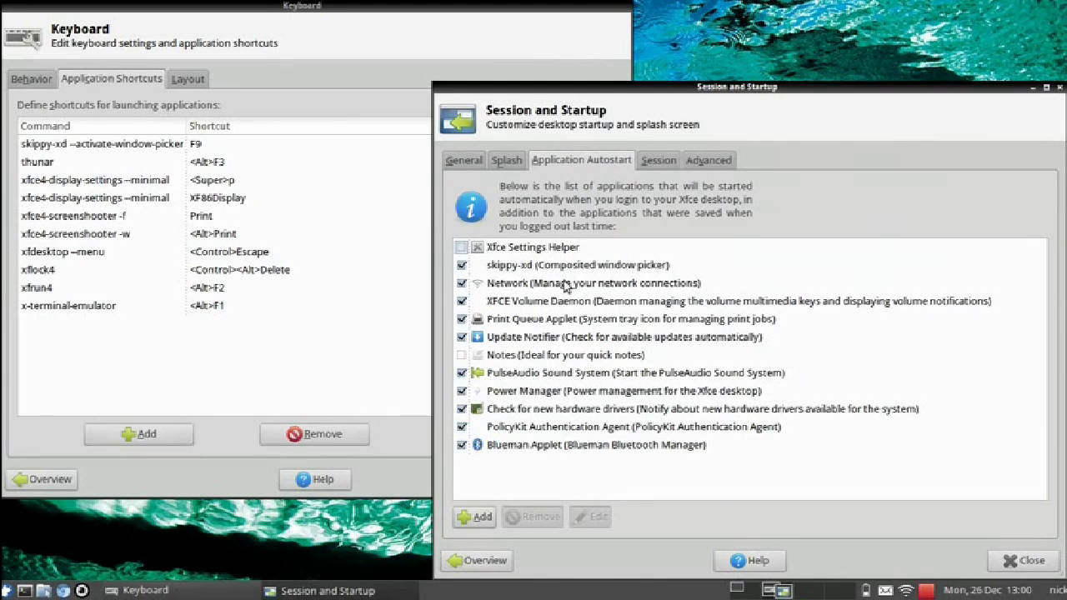
pyautogui.click(524, 266)
pyautogui.click(594, 518)
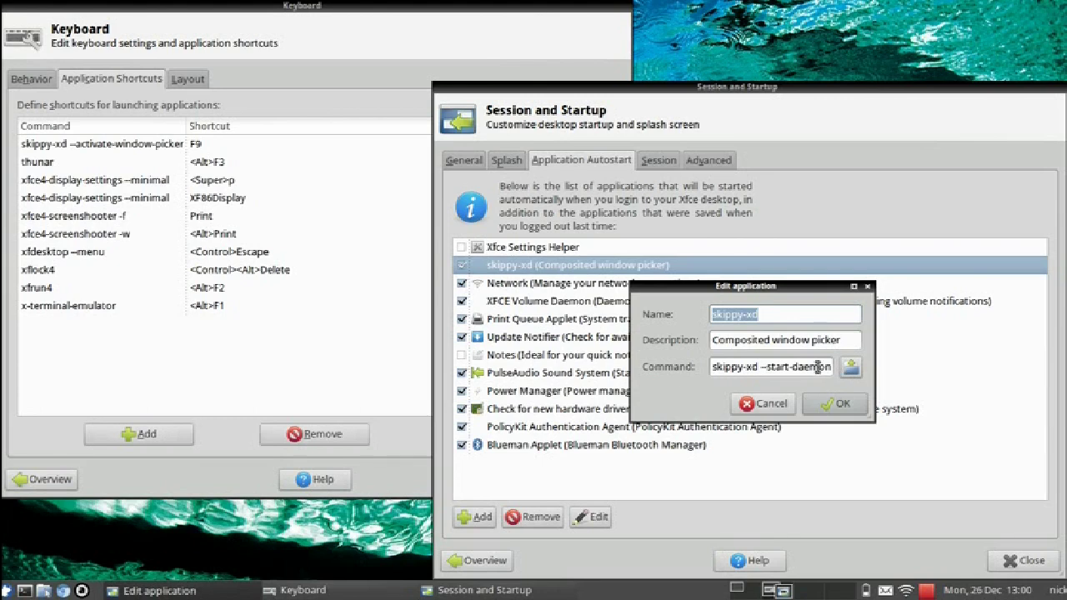
pyautogui.click(819, 410)
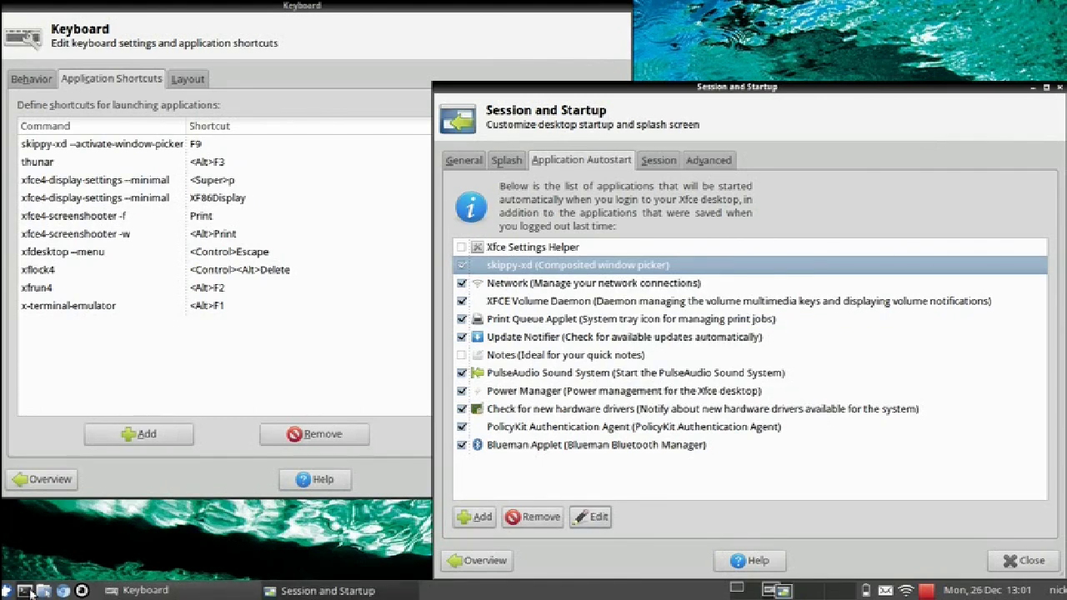
# - Run 'ps aux | grep skippy' in a new terminal to list the skippy-xd daemon process
pyautogui.click(27, 591)
pyautogui.write('ps aux |')
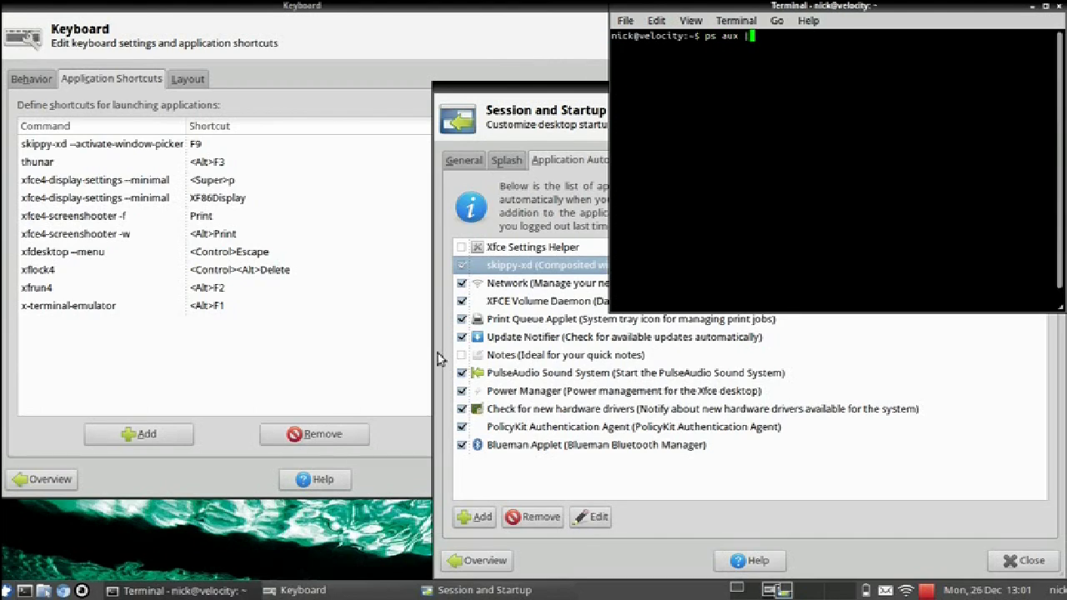
pyautogui.write(' grep ski')
pyautogui.write('ppy')
pyautogui.press('Return')
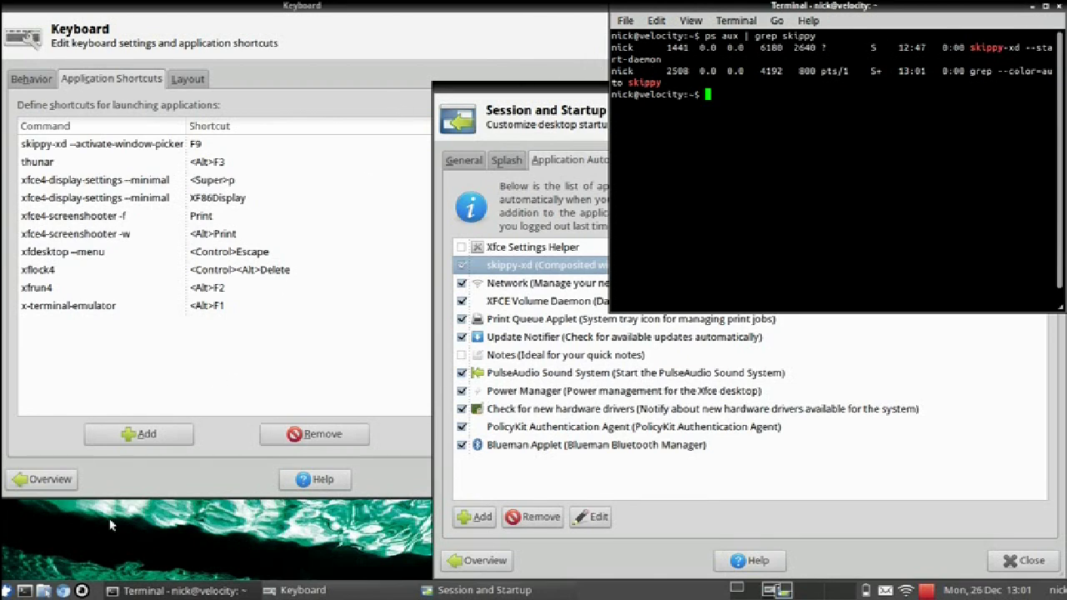
# - Open the home folder with Alt+F3, then switch windows via F9 previews, ending on the Terminal
pyautogui.hotkey('alt', 'F3')
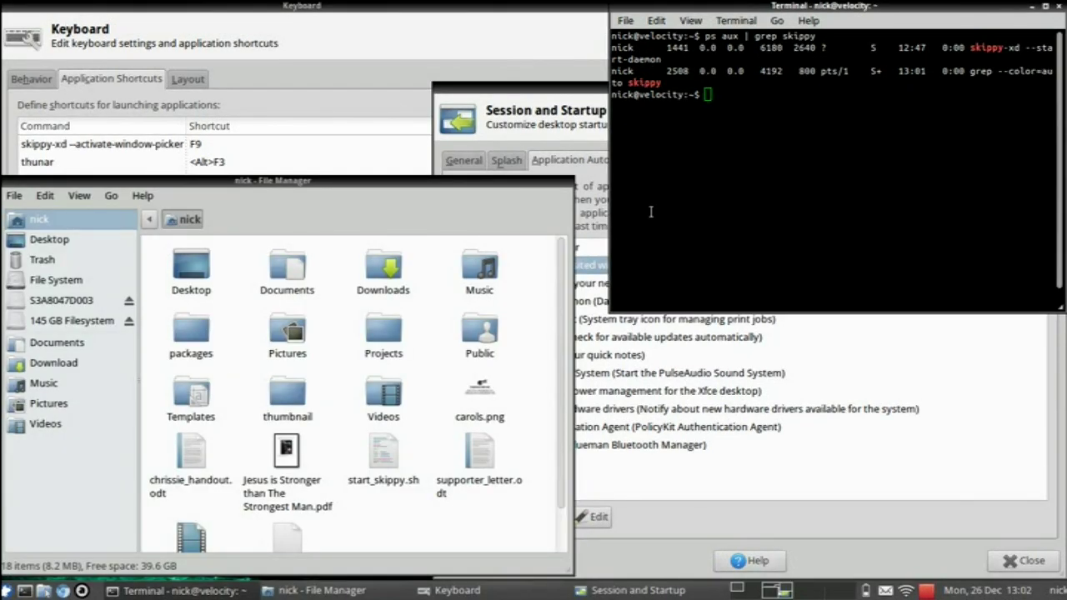
pyautogui.press('F9')
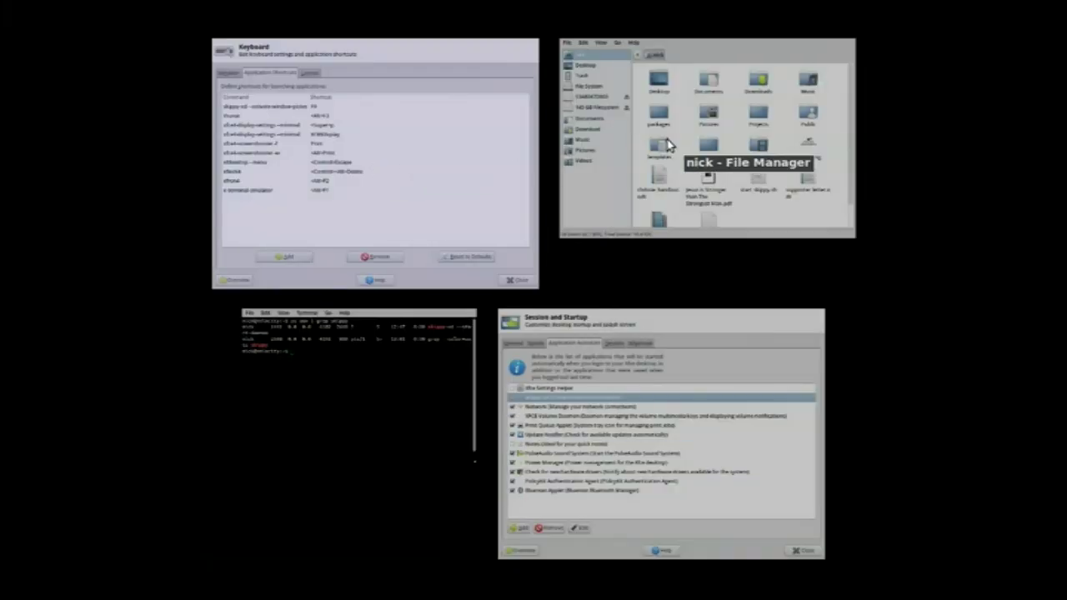
pyautogui.click(692, 171)
pyautogui.press('F9')
pyautogui.click(365, 356)
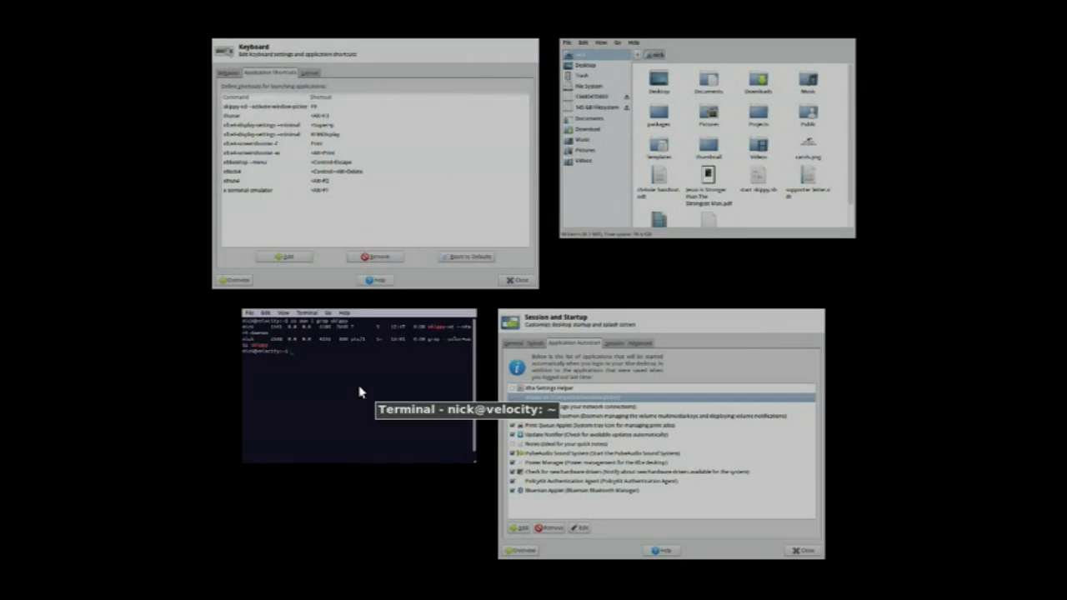
pyautogui.click(360, 392)
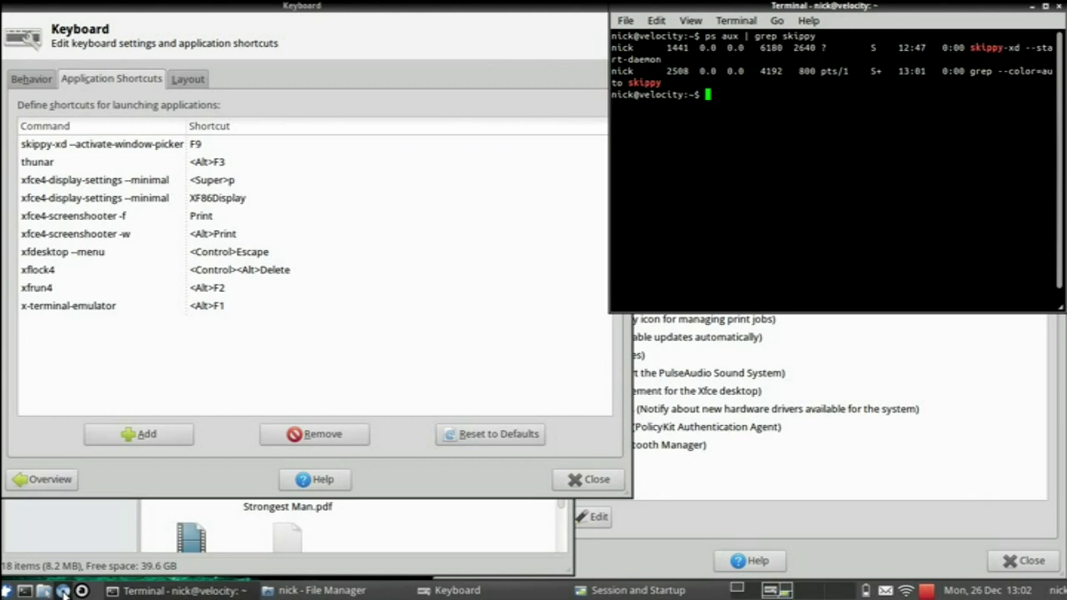
# - Search 'youtube propaganda gospel' in Chromium and play the G.O.S.P.E.L. – Propaganda video
pyautogui.click(63, 592)
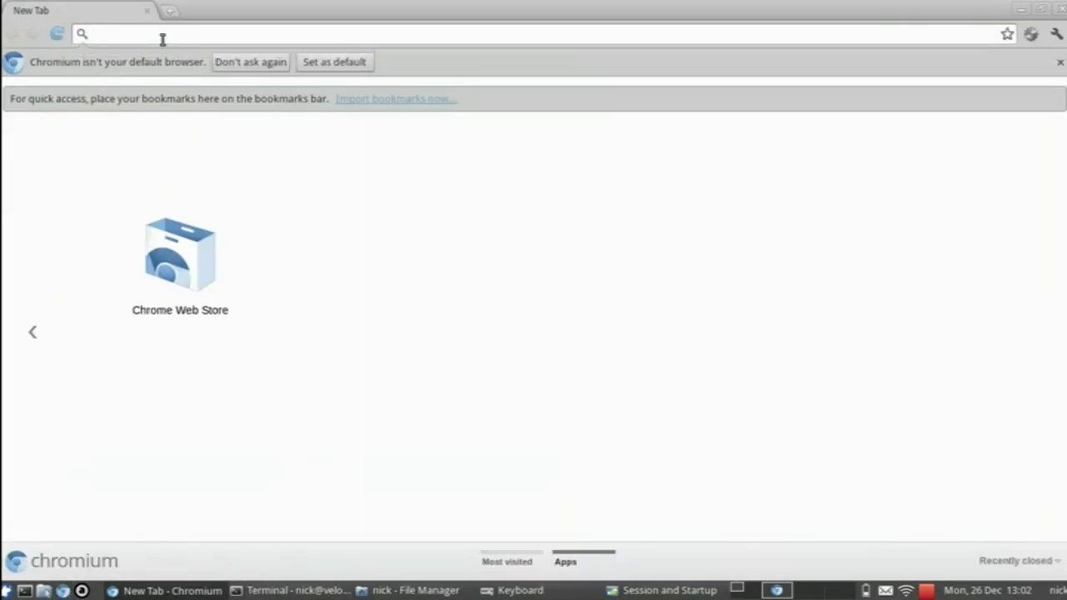
pyautogui.write('y')
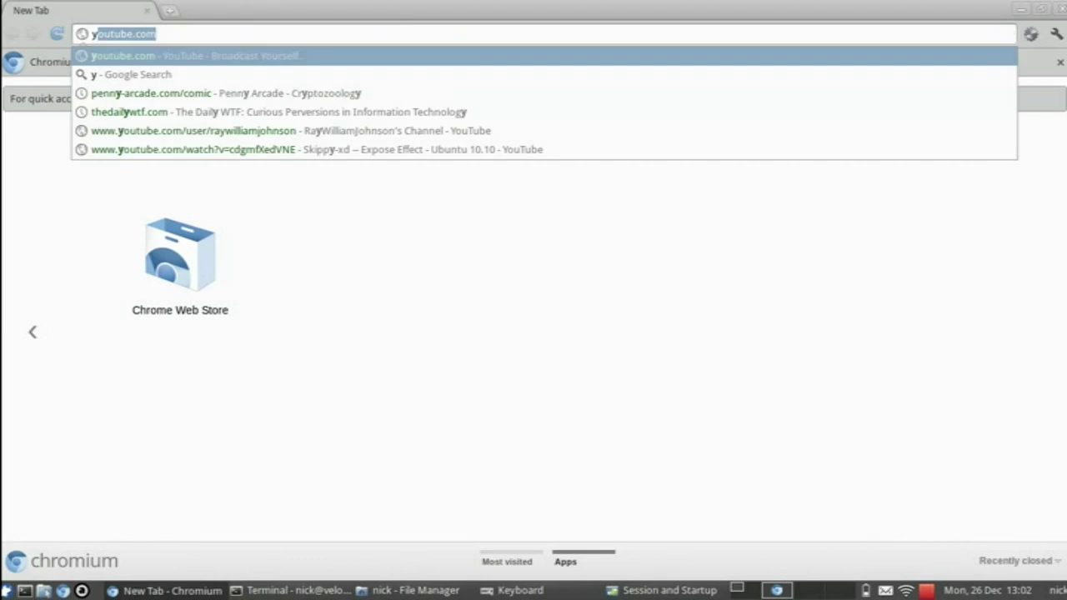
pyautogui.write('outube ')
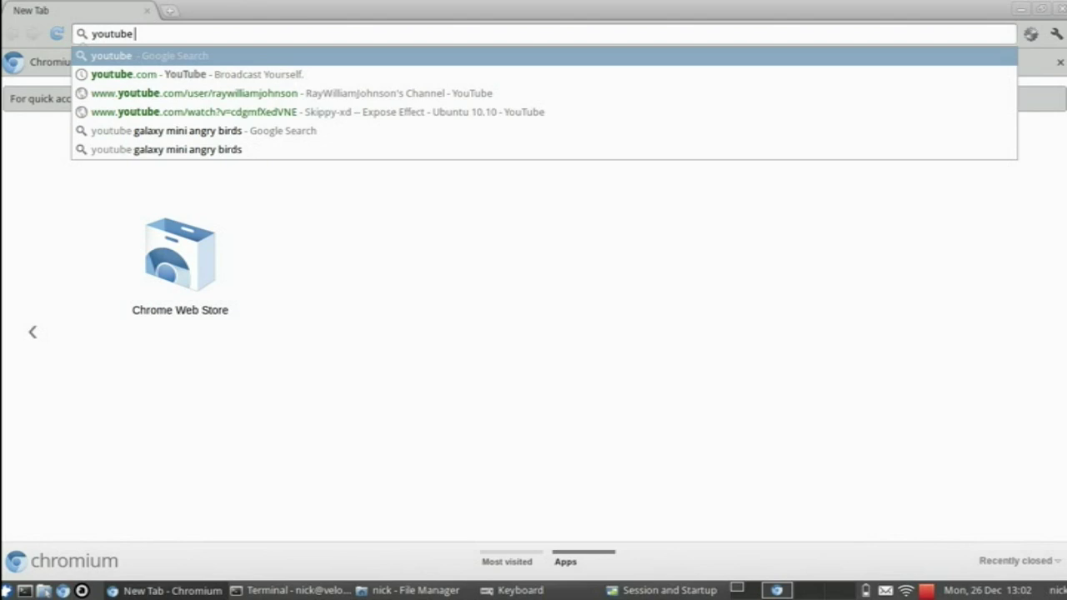
pyautogui.write('prop')
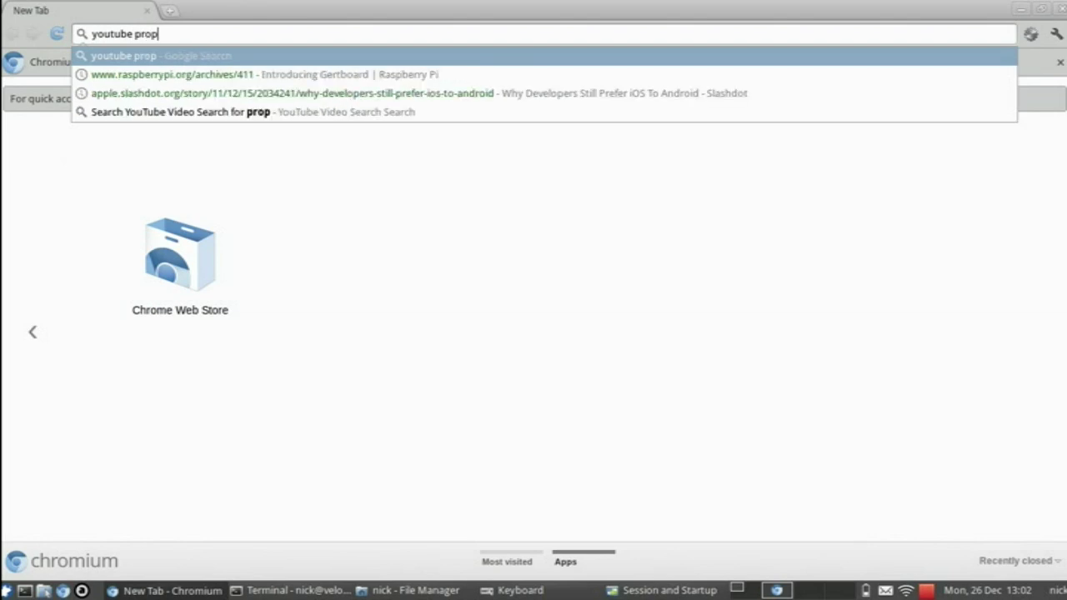
pyautogui.write('aganda gosp')
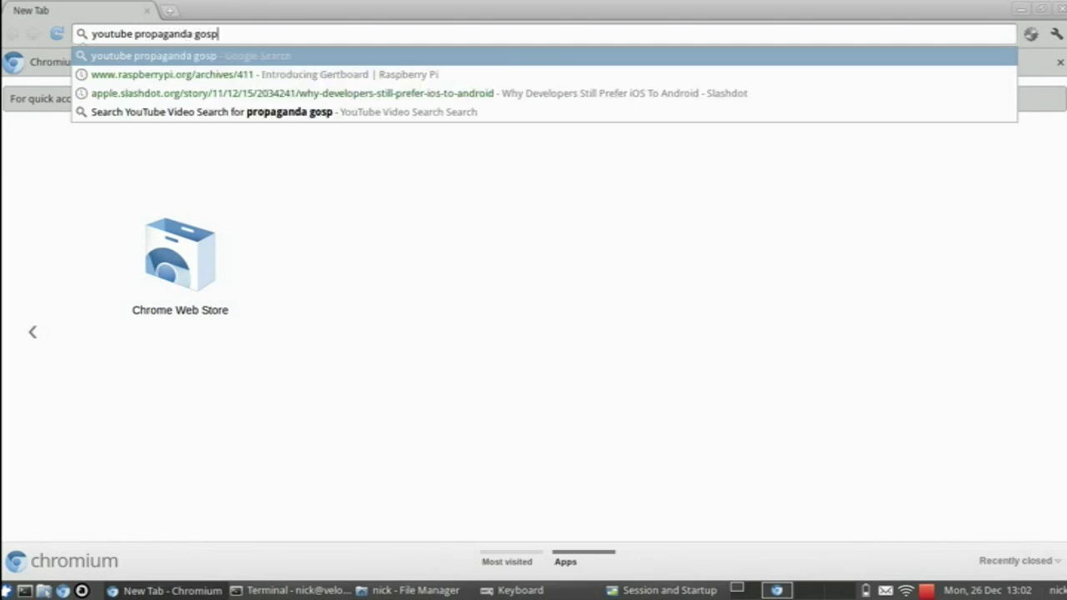
pyautogui.write('el')
pyautogui.press('Return')
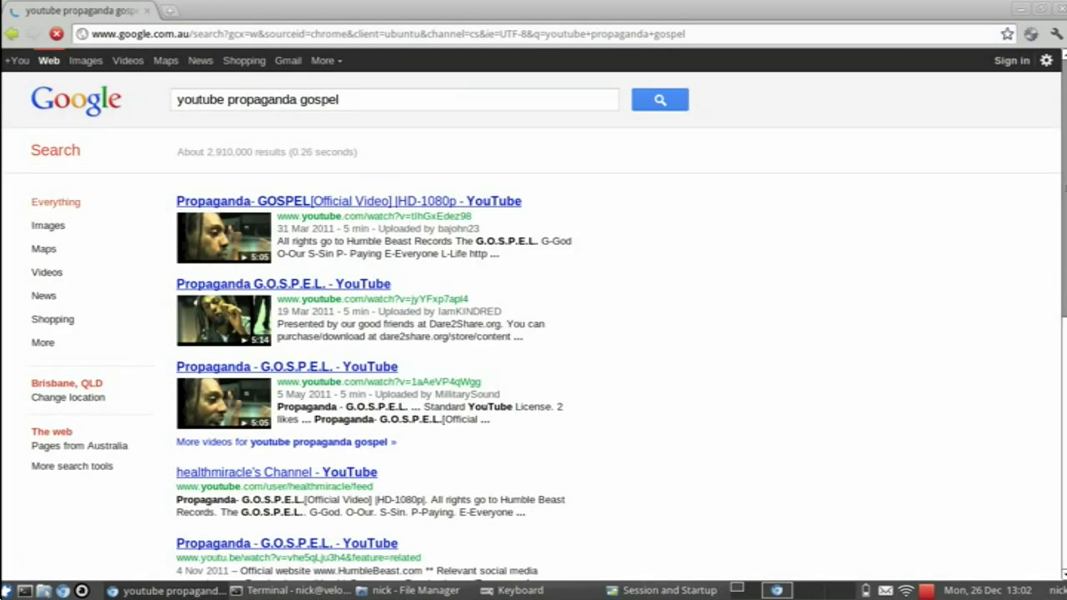
pyautogui.click(310, 283)
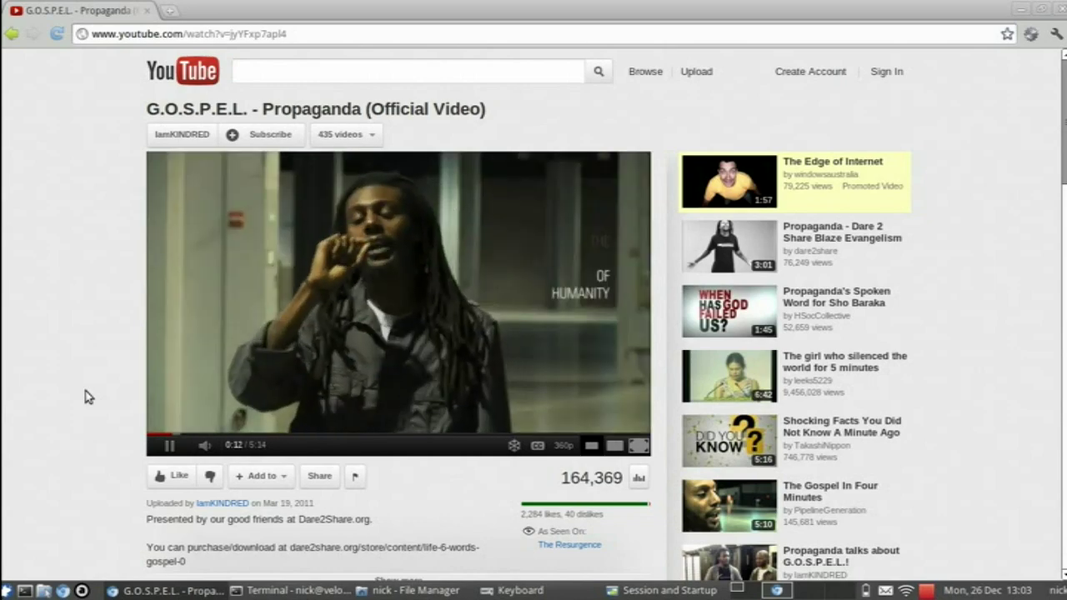
# - Cycle F9 previews through the File Manager and YouTube windows back to the video, then lower its volume
pyautogui.press('F9')
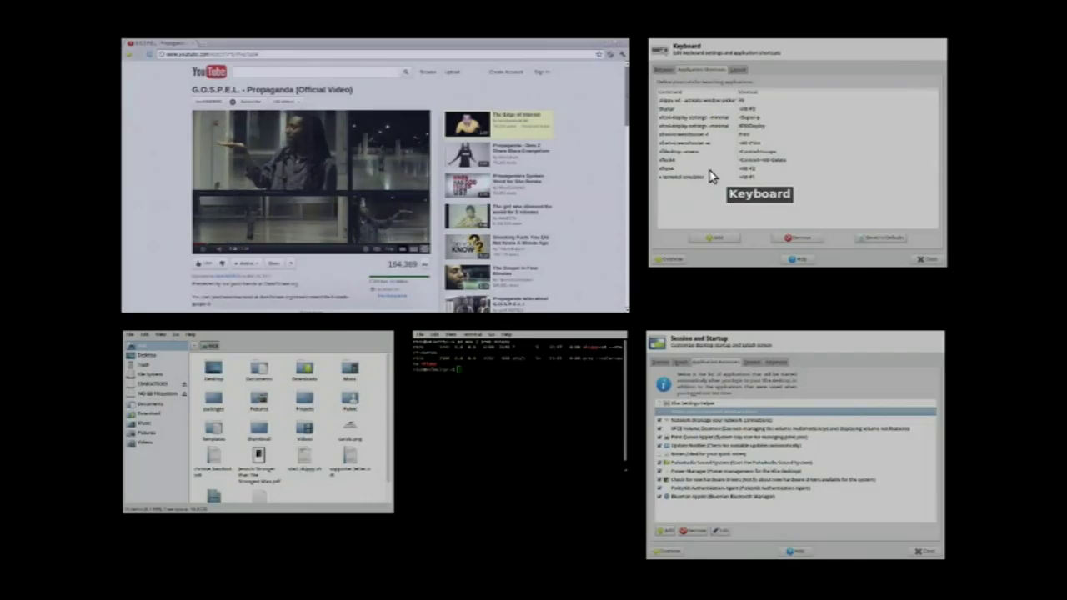
pyautogui.click(275, 416)
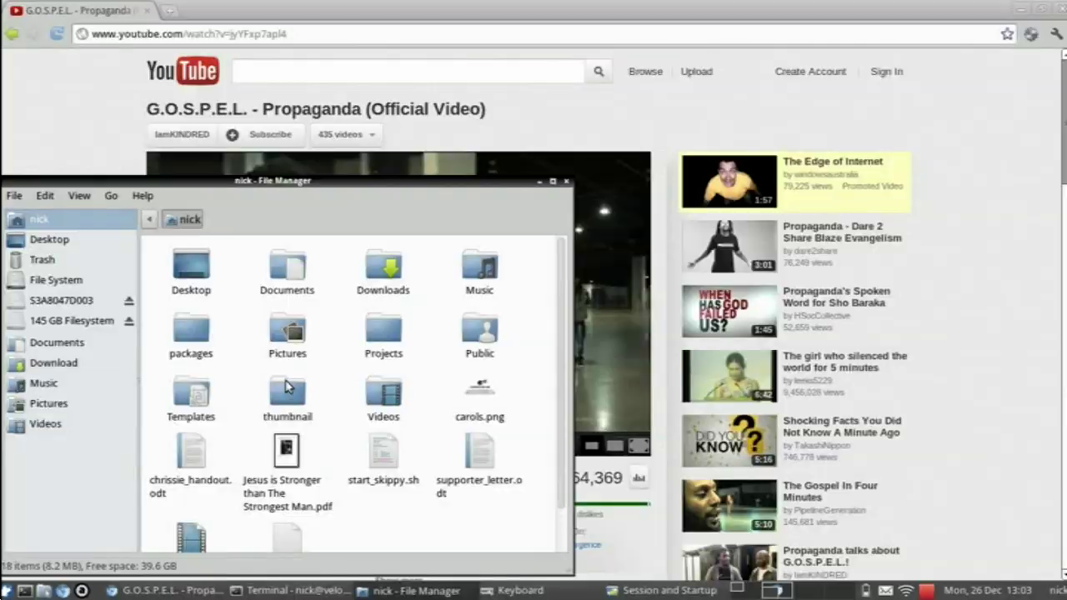
pyautogui.press('F9')
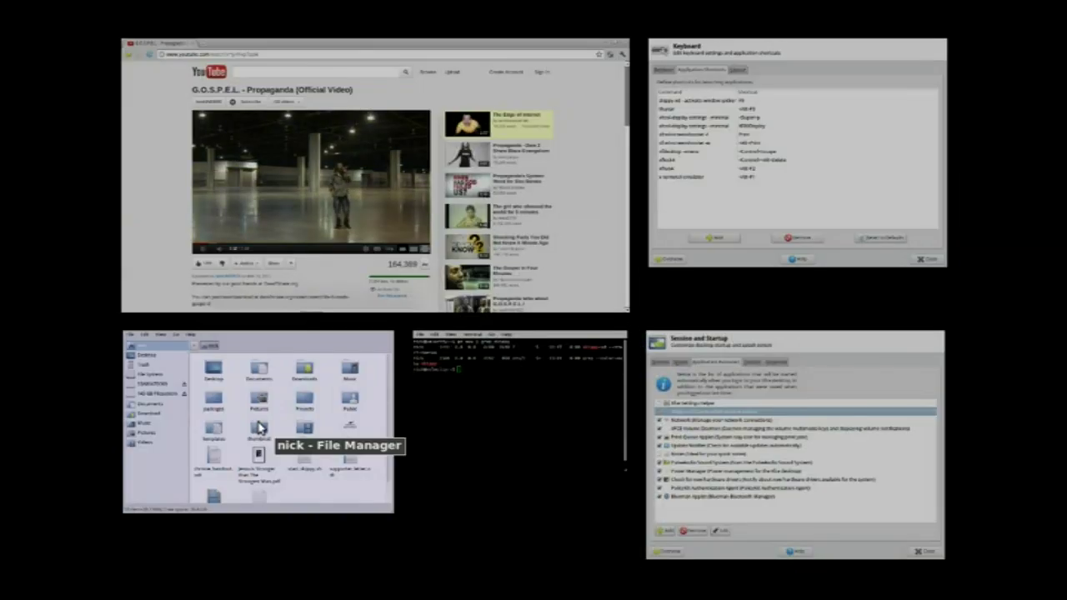
pyautogui.click(375, 181)
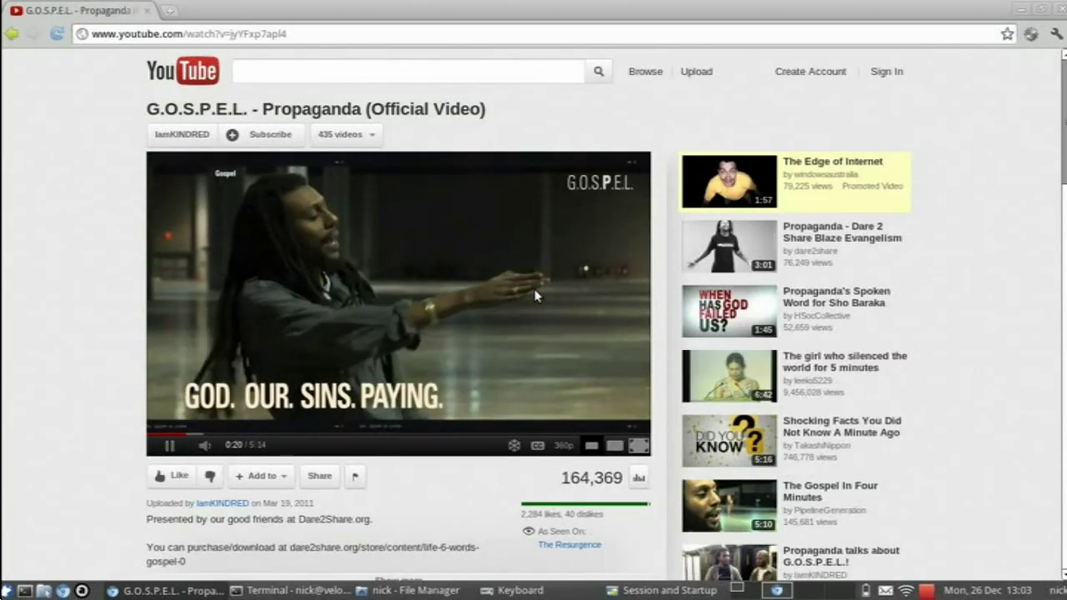
pyautogui.press('F9')
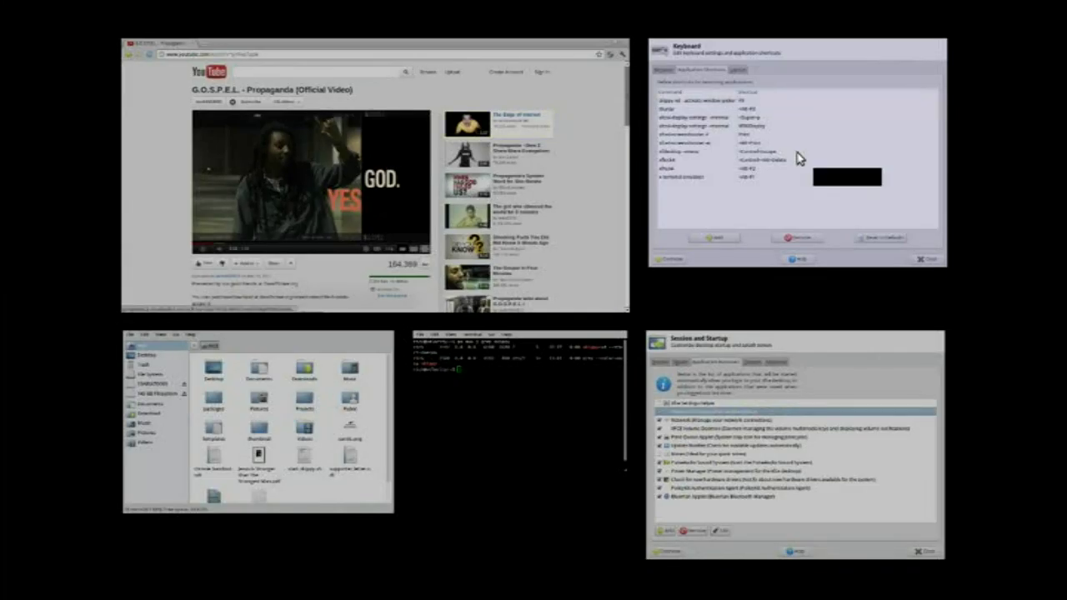
pyautogui.click(535, 296)
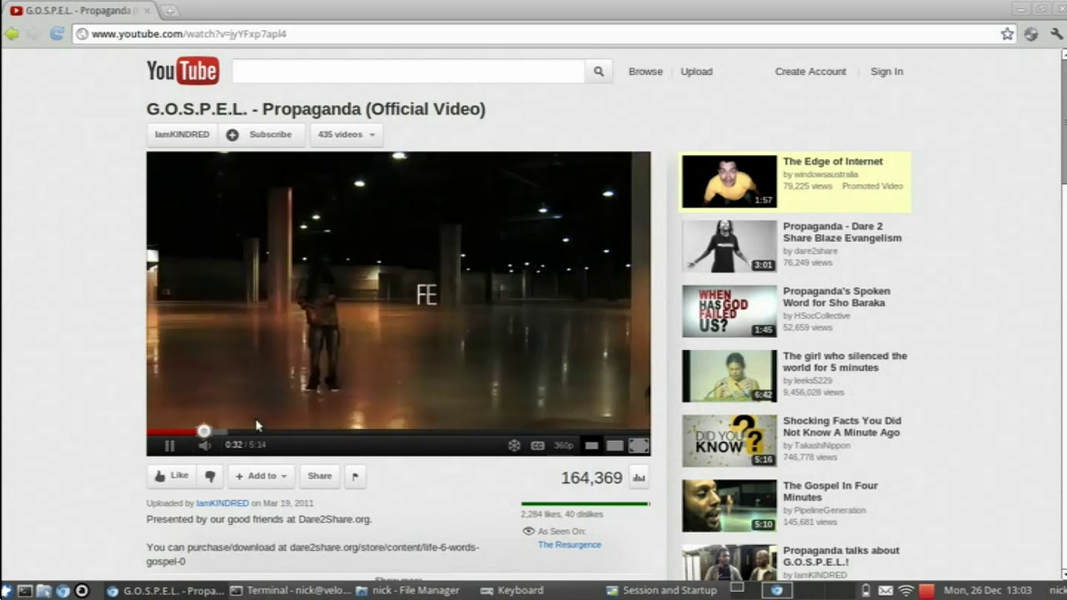
pyautogui.moveTo(247, 445); pyautogui.dragTo(225, 447)
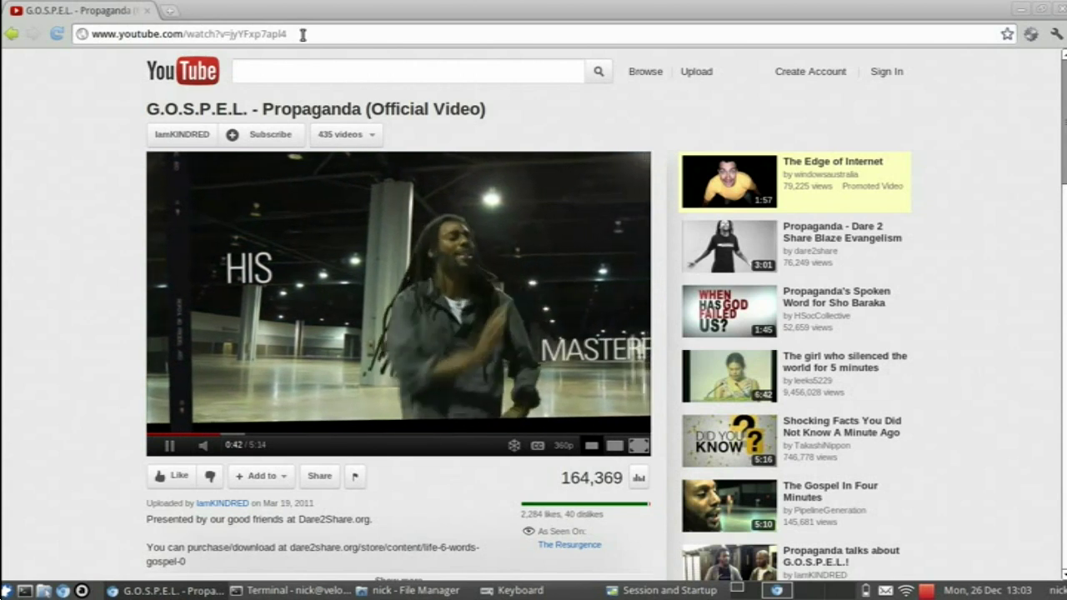
# - Select and deselect the video page's address, then bring up the recordMyDesktop tray controls
pyautogui.tripleClick(303, 34)
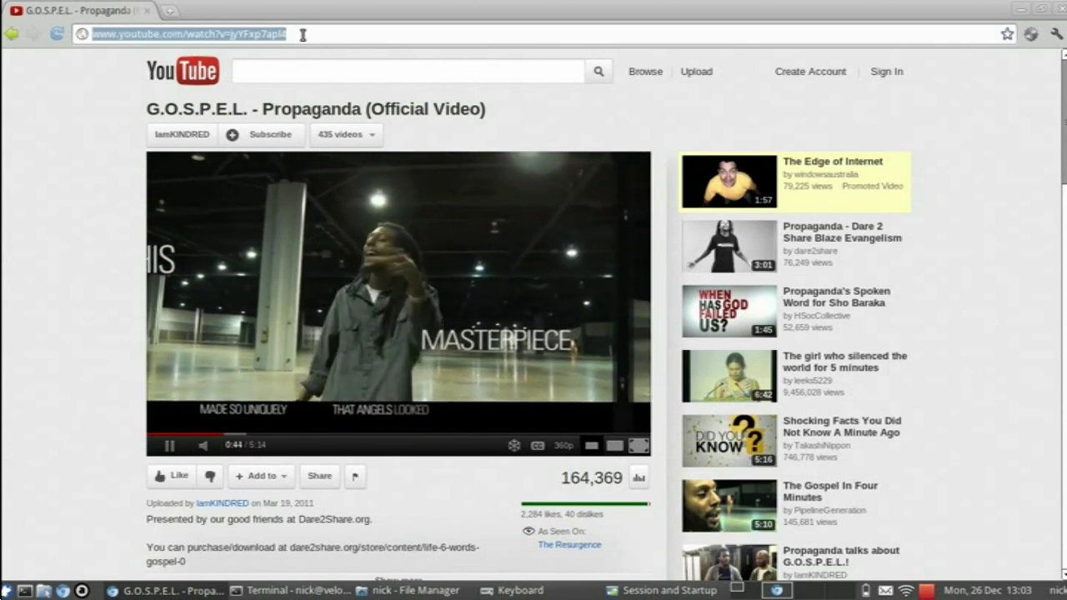
pyautogui.click(302, 34)
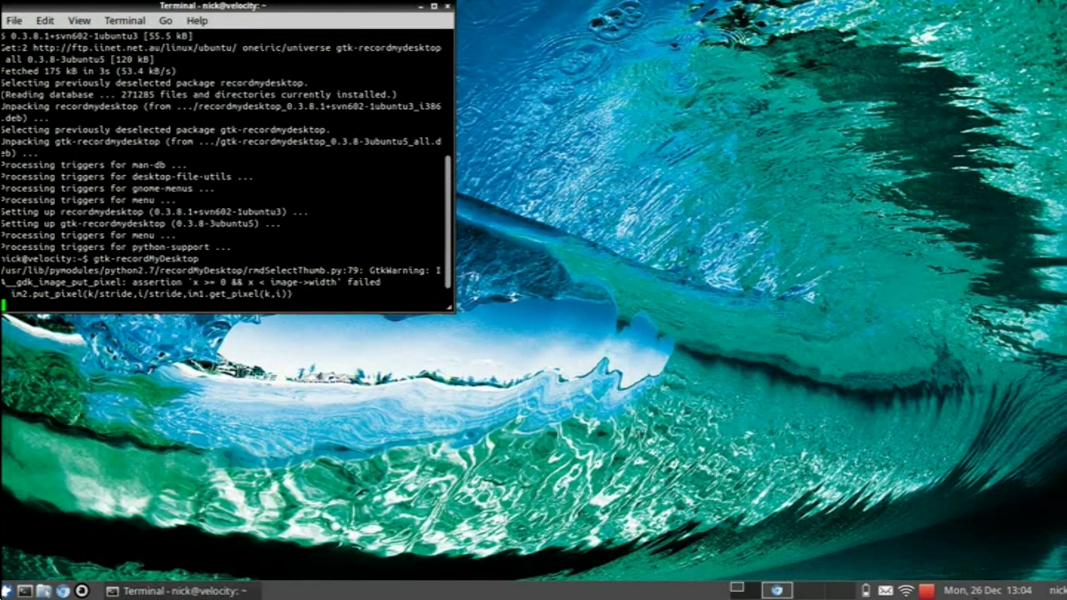
pyautogui.rightClick(920, 588)
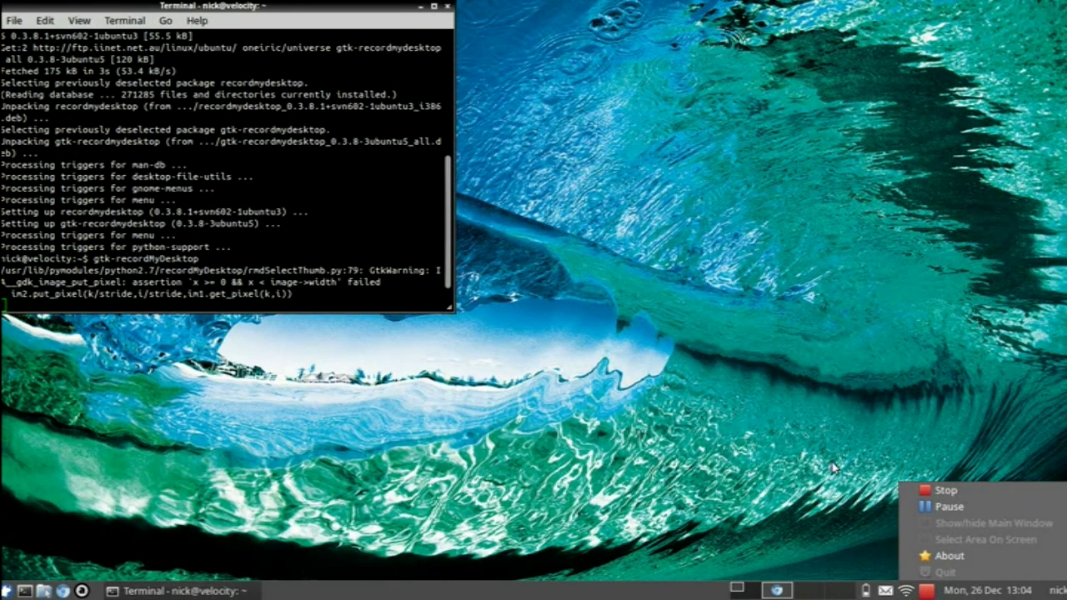